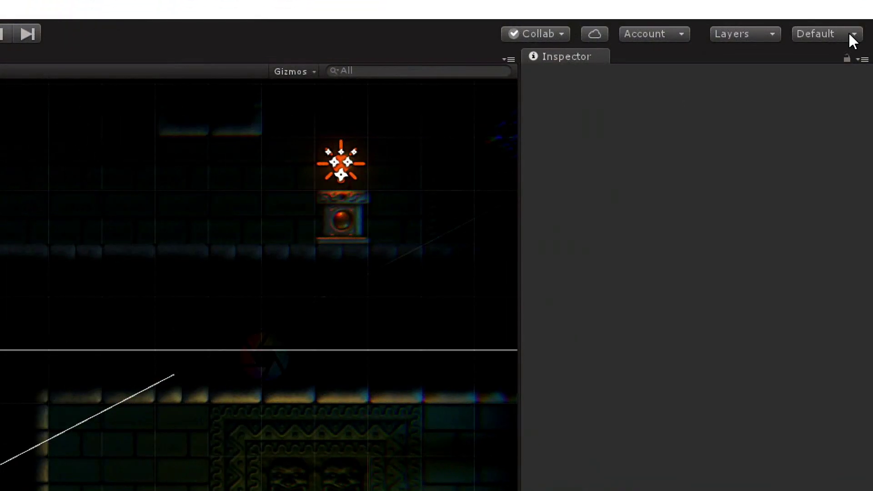
Switch to the Tall layout, dock the Game view under the Scene view and shorten the Scene view
left_click(850, 34)
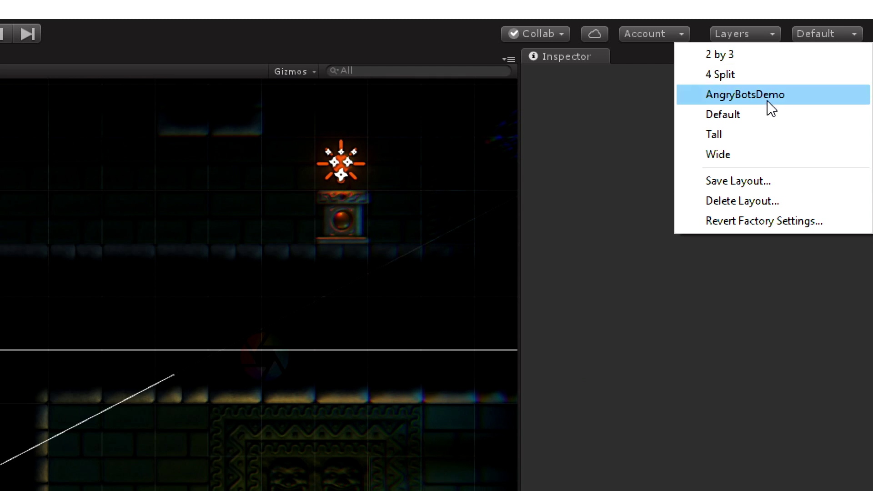
left_click(736, 134)
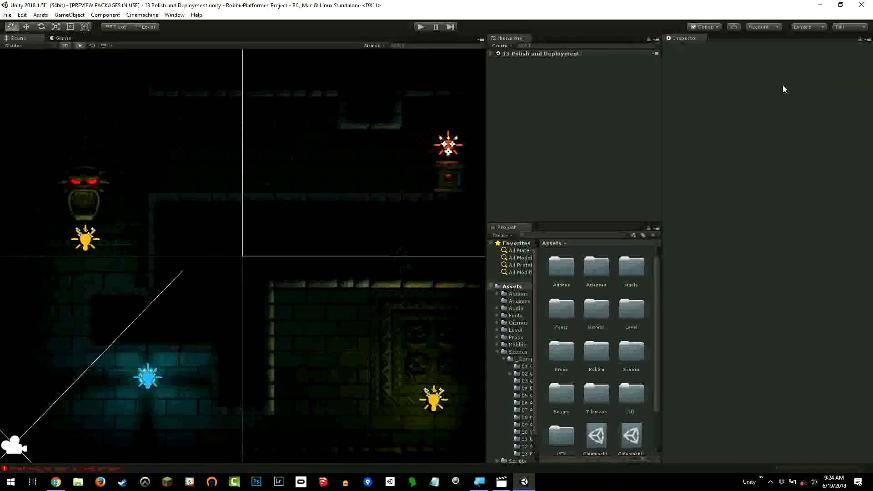
left_click_drag(54, 40, 160, 415)
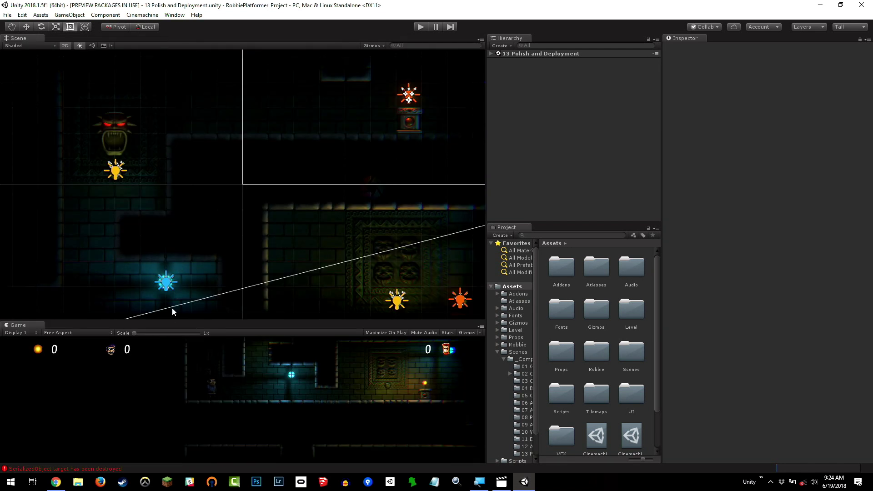
left_click_drag(172, 320, 187, 252)
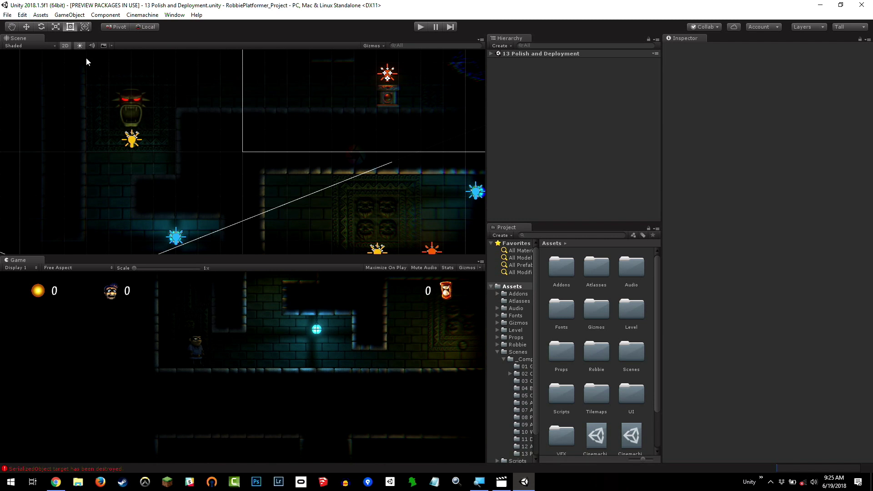
Create a new untitled scene from the File menu and collapse the Scenes folder in the Project window
left_click(7, 15)
left_click(21, 26)
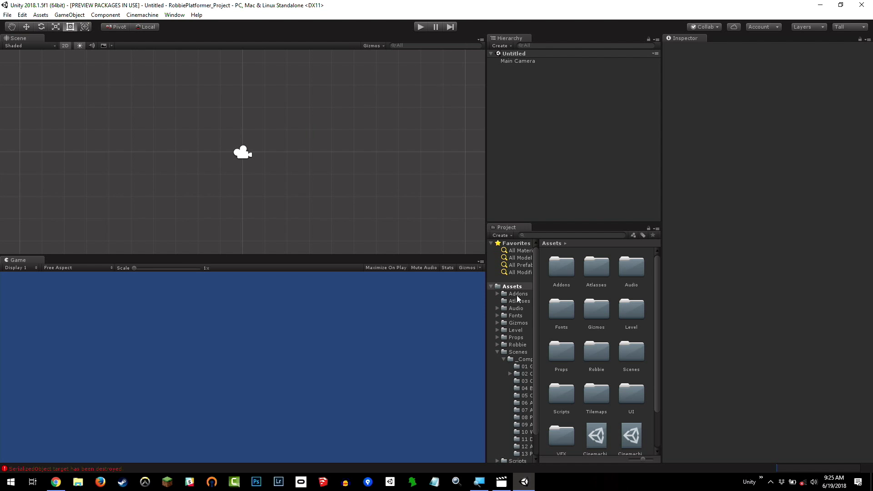
left_click(498, 352)
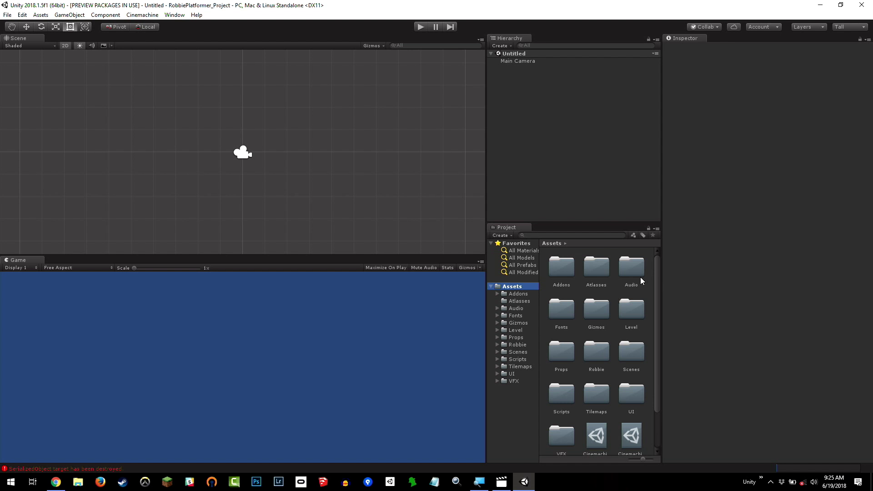
scroll(619, 313, "down", 2)
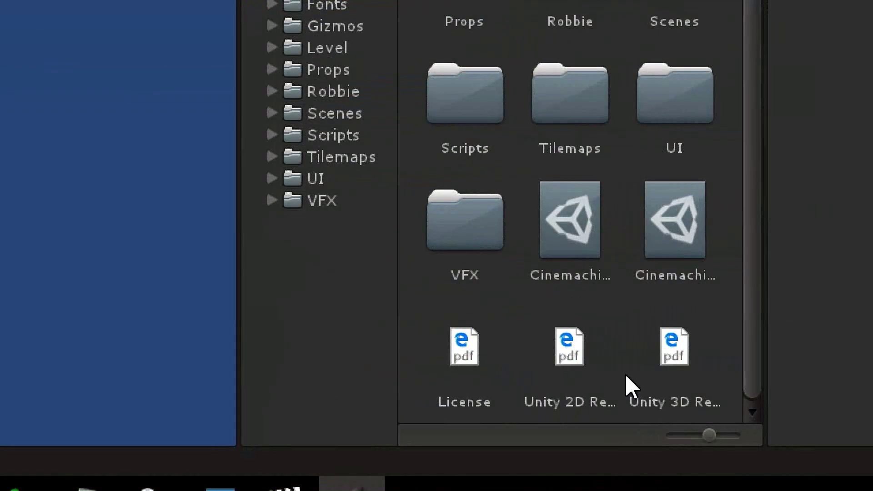
left_click(572, 355)
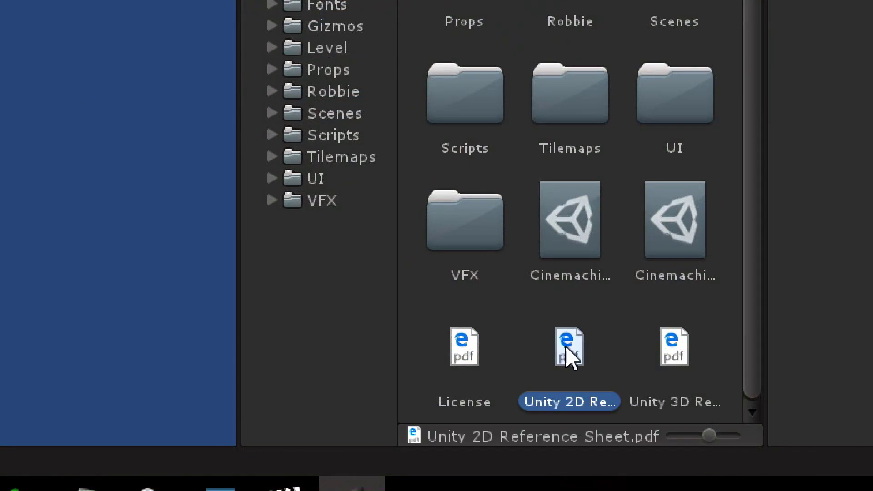
left_click(668, 349)
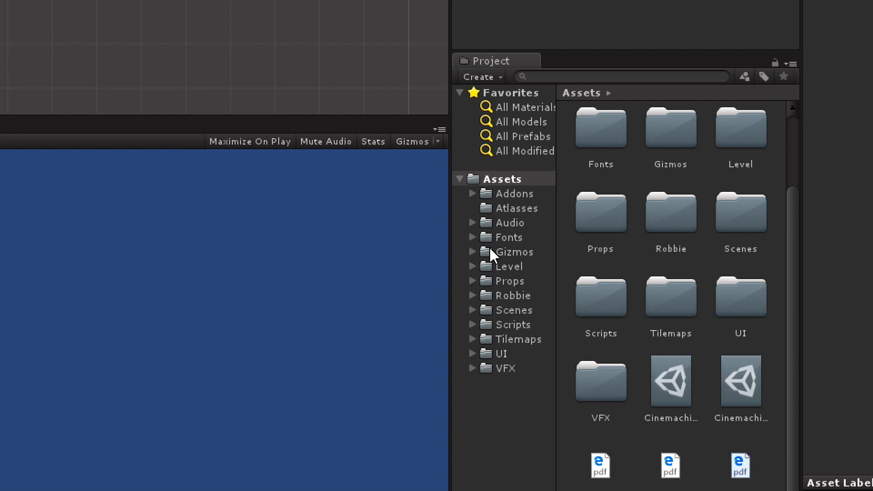
left_click(473, 310)
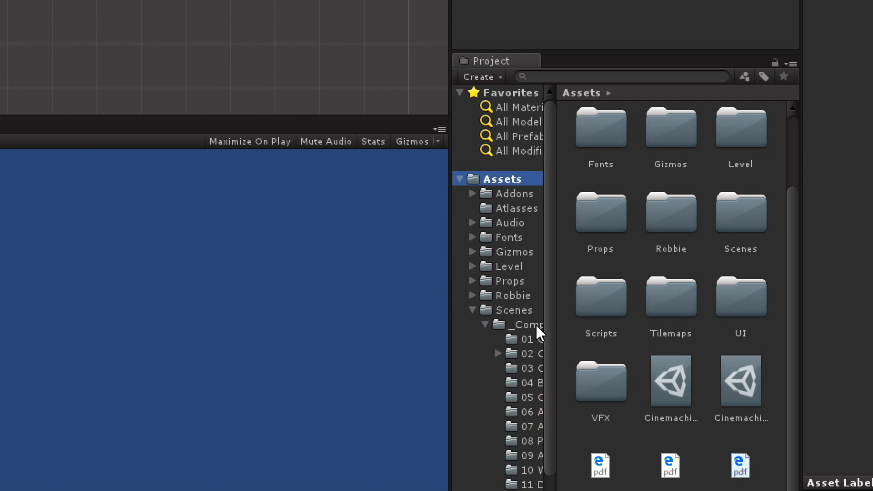
left_click_drag(558, 324, 628, 325)
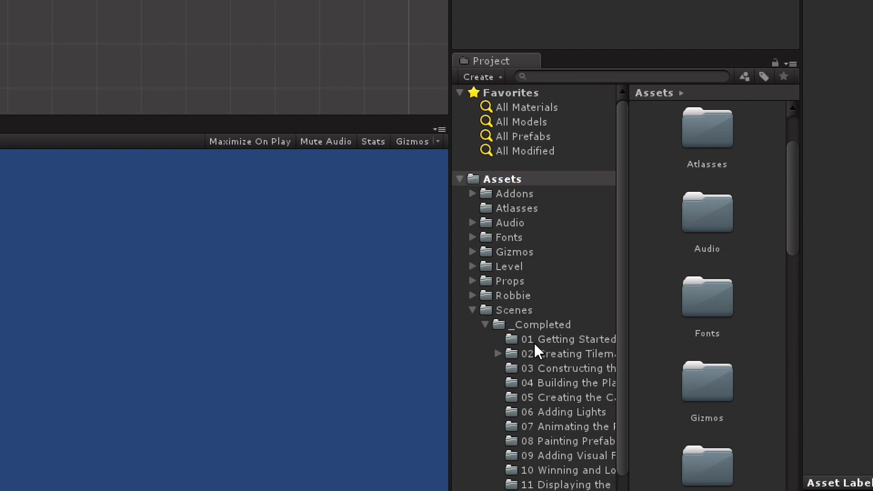
scroll(539, 351, "down", 2)
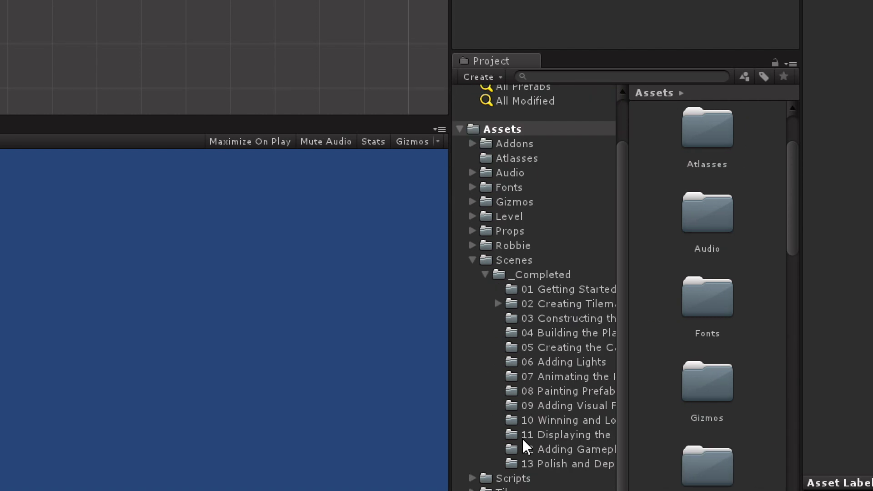
left_click(545, 362)
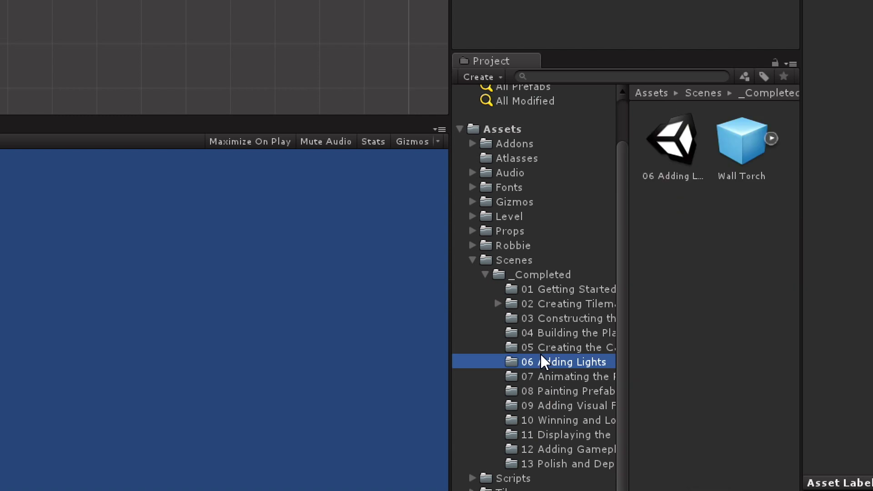
left_click(551, 344)
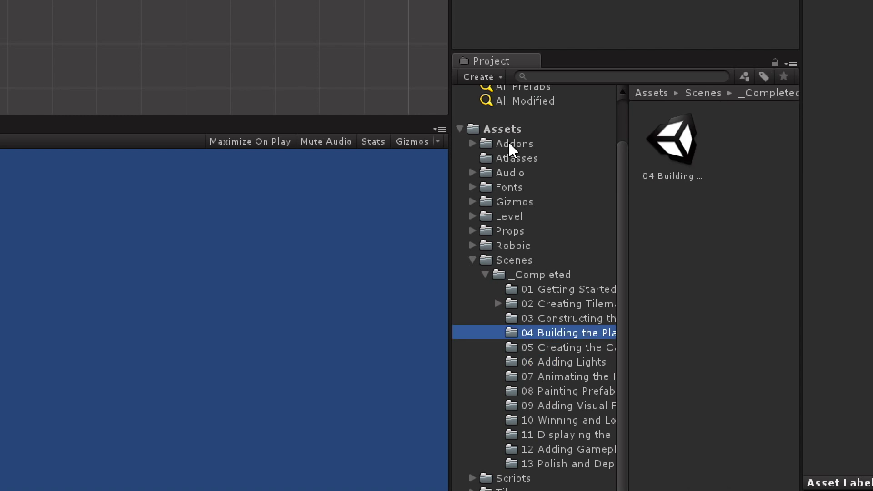
left_click(505, 131)
scroll(471, 259, "up", 2)
left_click(472, 284)
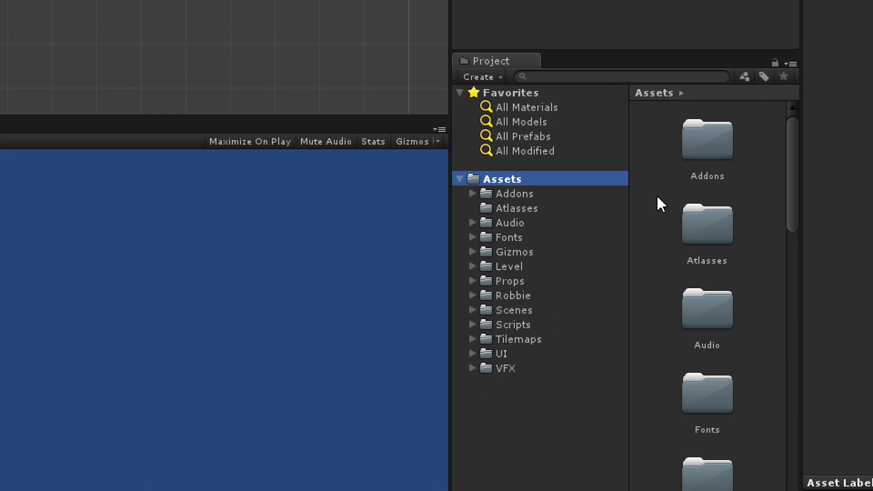
Add a 2D Tilemap object from the Hierarchy's Create menu, creating a Grid with a Tilemap child
left_click_drag(630, 205, 598, 195)
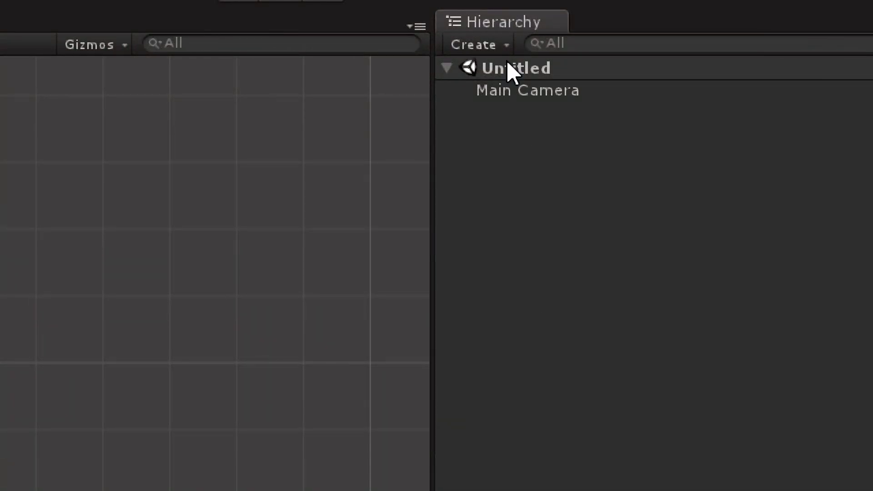
left_click(487, 45)
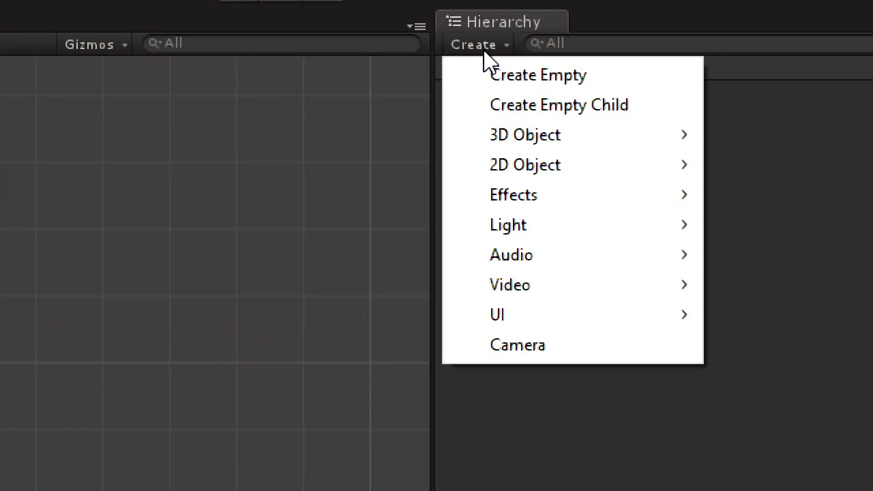
mouse_move(523, 172)
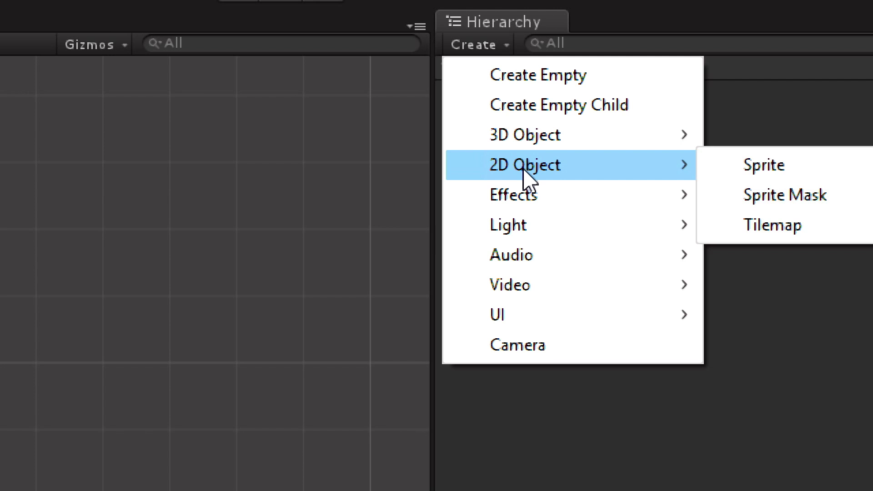
left_click(763, 231)
Expand Grid and rename its Tilemap child to 'Platforms'
left_click(465, 112)
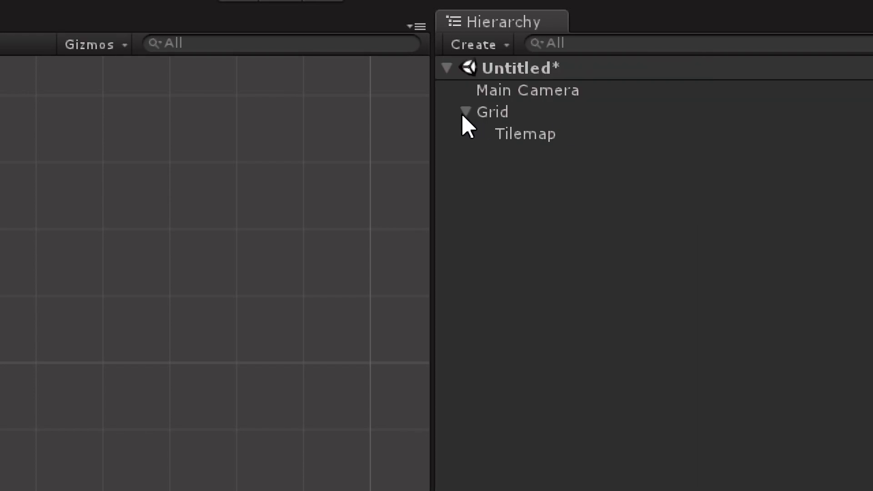
left_click(492, 112)
left_click(549, 135)
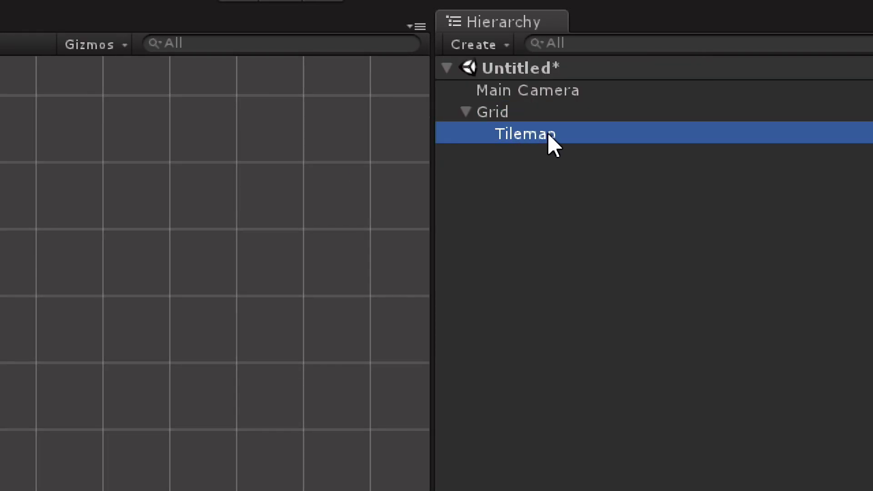
key("F2")
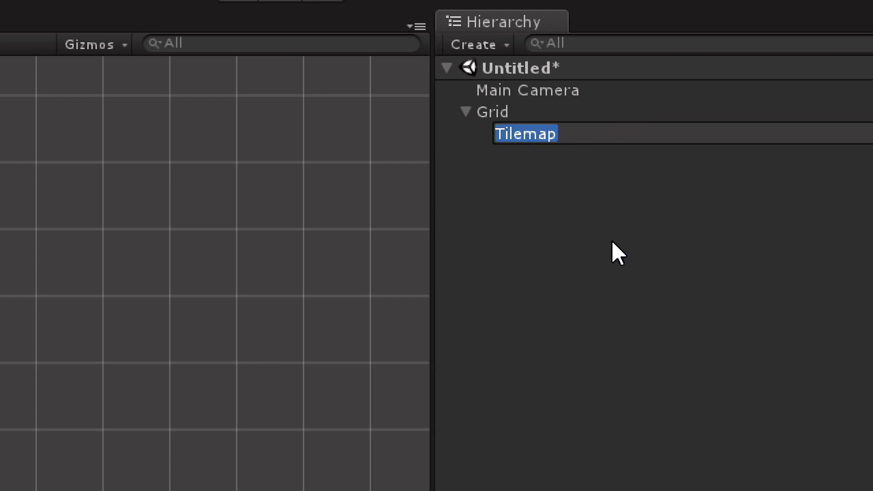
type("Platforms")
key("Return")
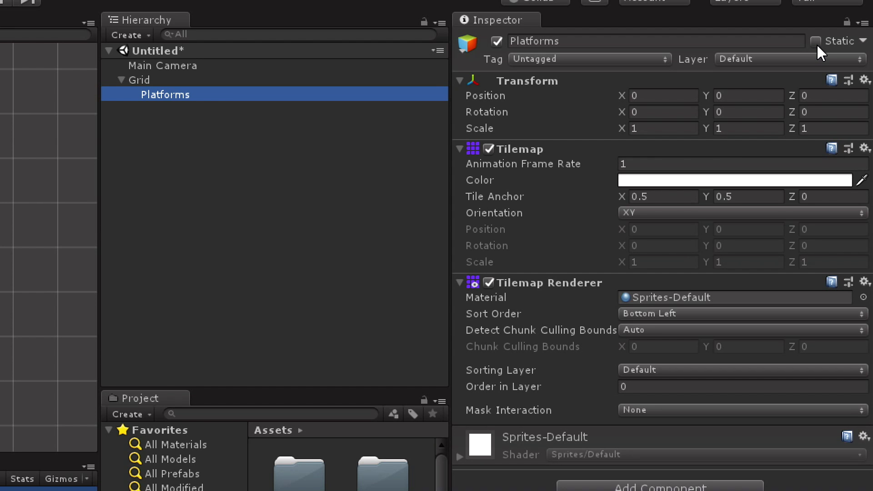
Tick Static, set Layer to 10: Platforms and set the Tilemap Renderer Sorting Layer to Platforms
left_click(816, 42)
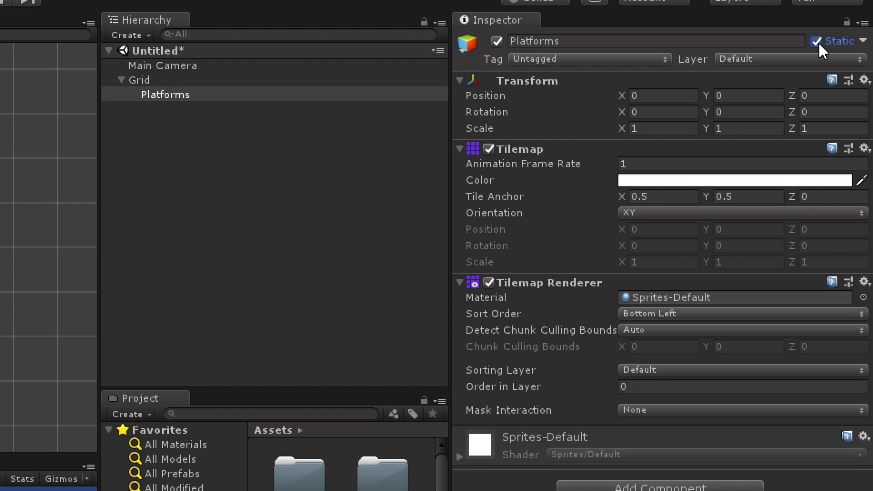
left_click(792, 58)
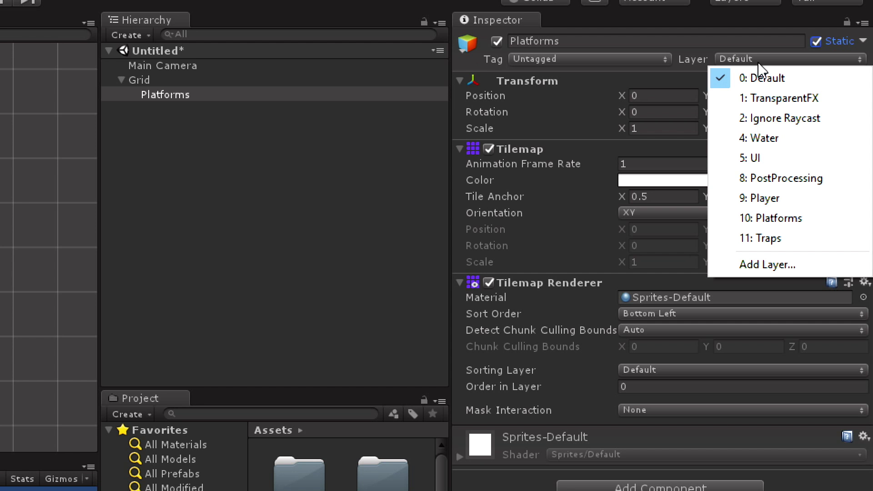
left_click(799, 223)
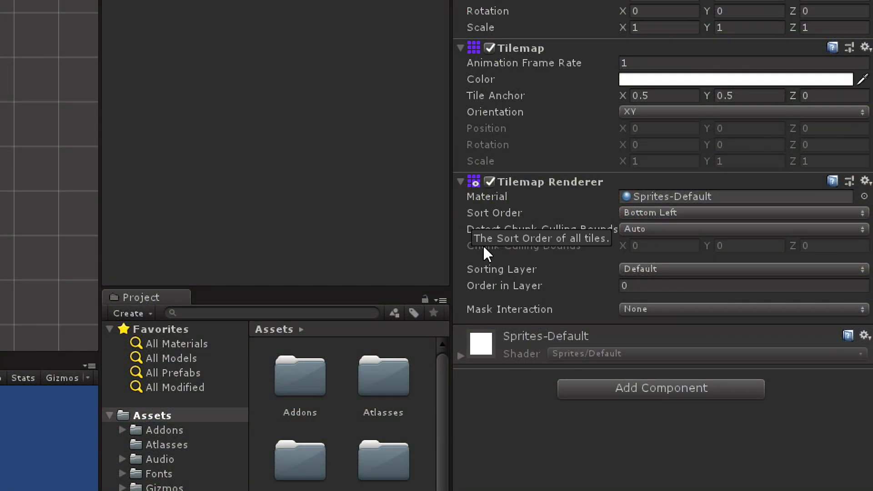
left_click(649, 269)
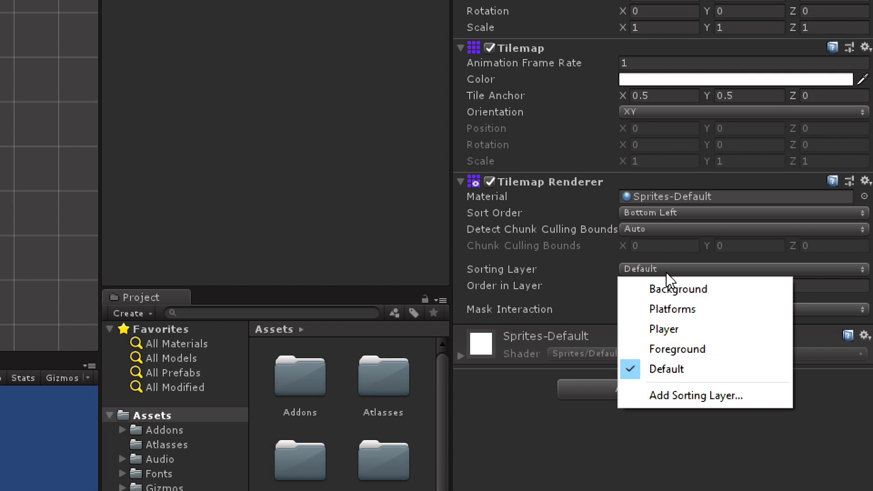
left_click(697, 313)
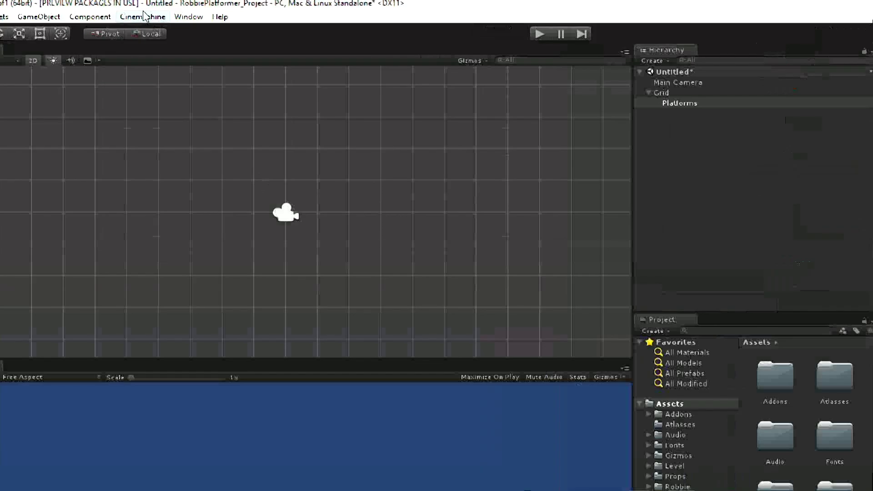
Open the Tile Palette window and dock it as a tab beside the Game view
left_click(174, 14)
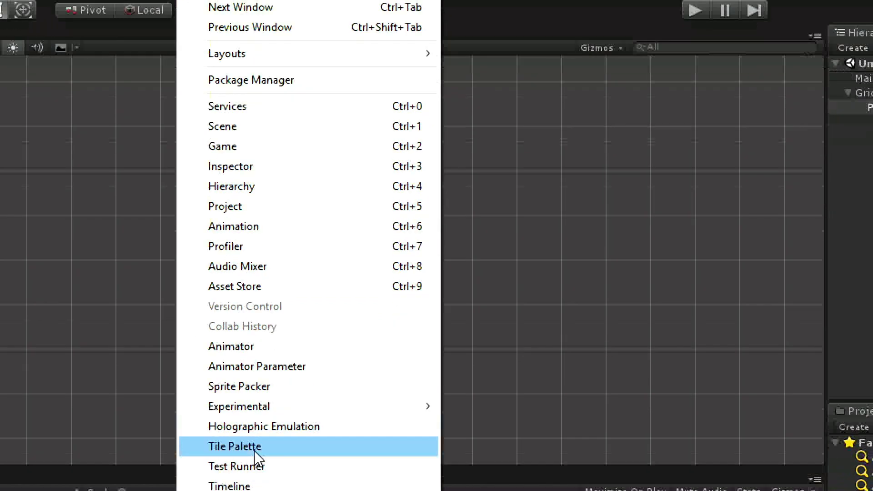
left_click(255, 392)
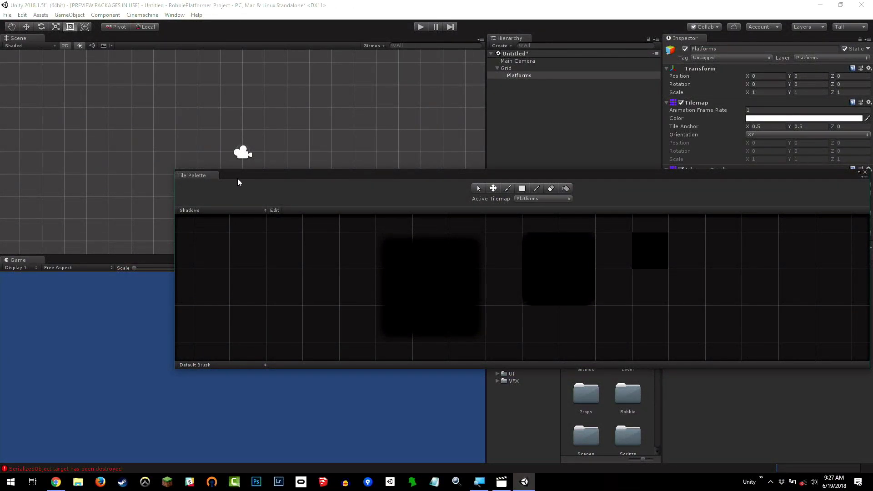
left_click_drag(237, 178, 257, 148)
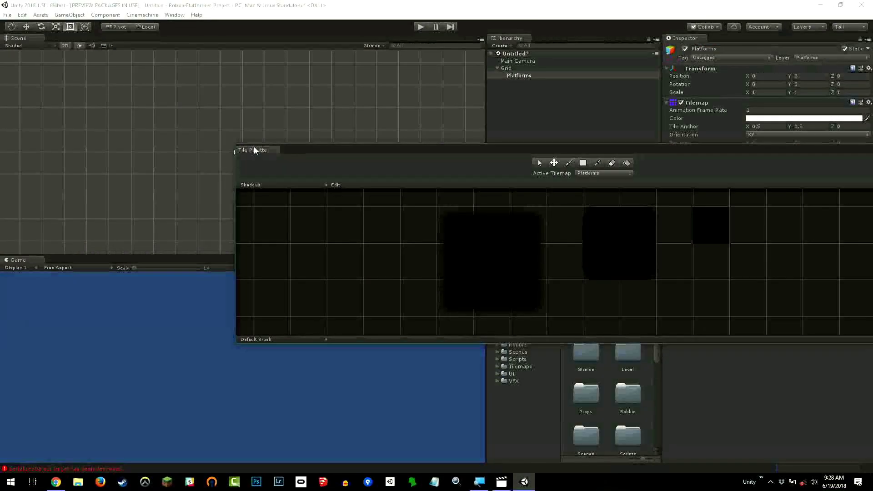
left_click_drag(236, 162, 69, 258)
middle_click_drag(137, 379, 37, 383)
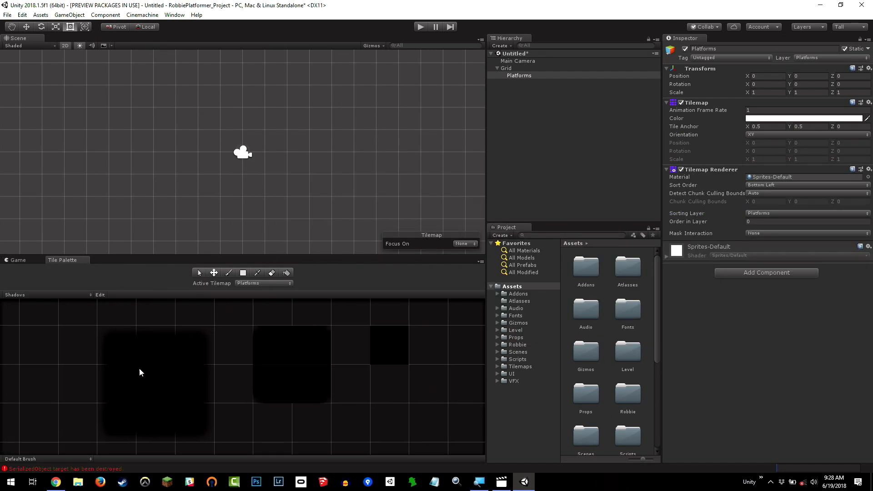
View the Background palette, then switch the Tile Palette to the Global Reference palette
left_click(39, 296)
left_click(42, 304)
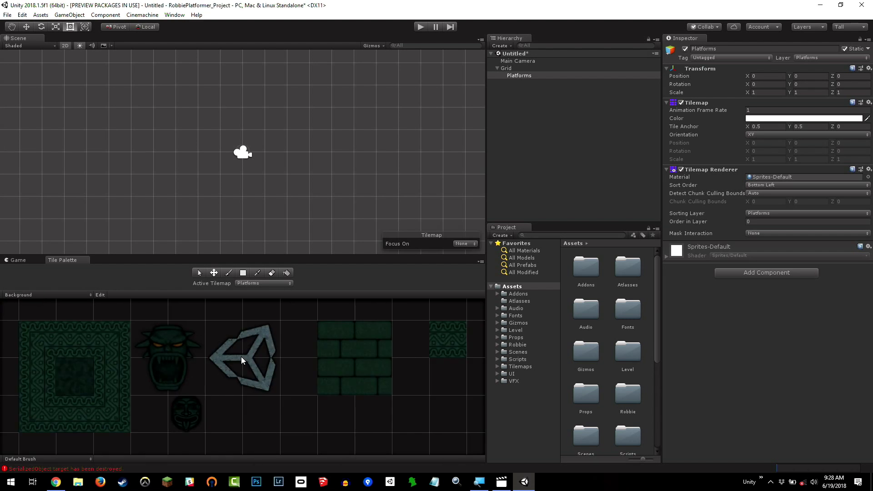
left_click(34, 294)
left_click(38, 310)
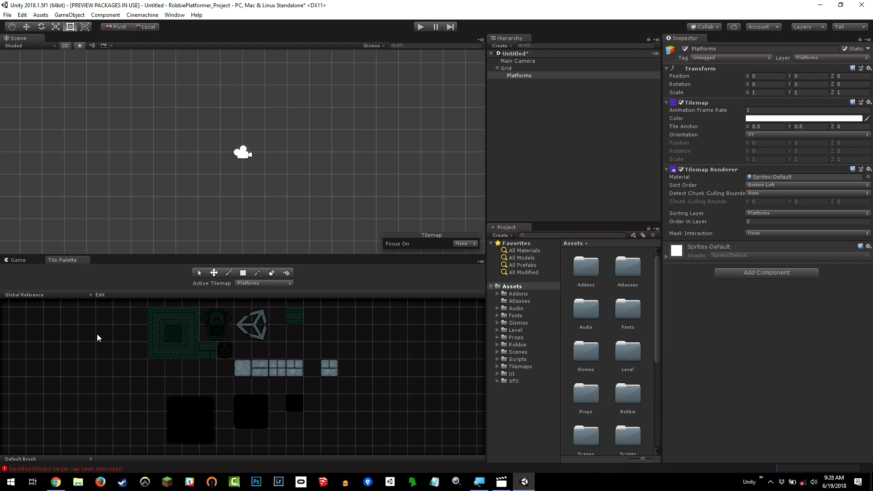
left_click(23, 294)
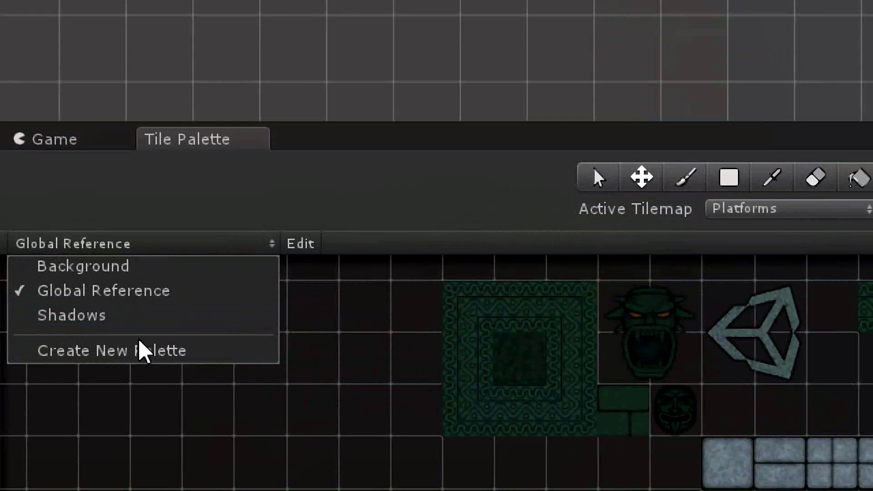
Choose Create New Palette and name it 'Platforms', keeping the Rectangle grid and Automatic cell size
left_click(87, 221)
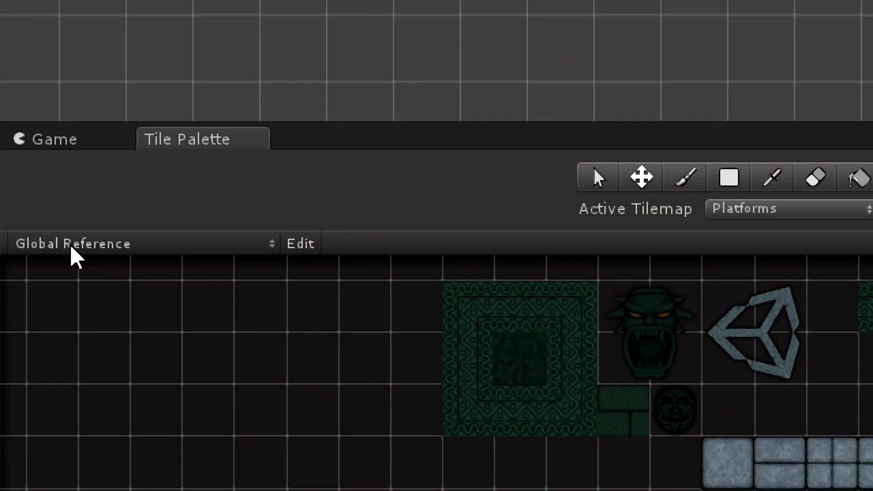
left_click(75, 253)
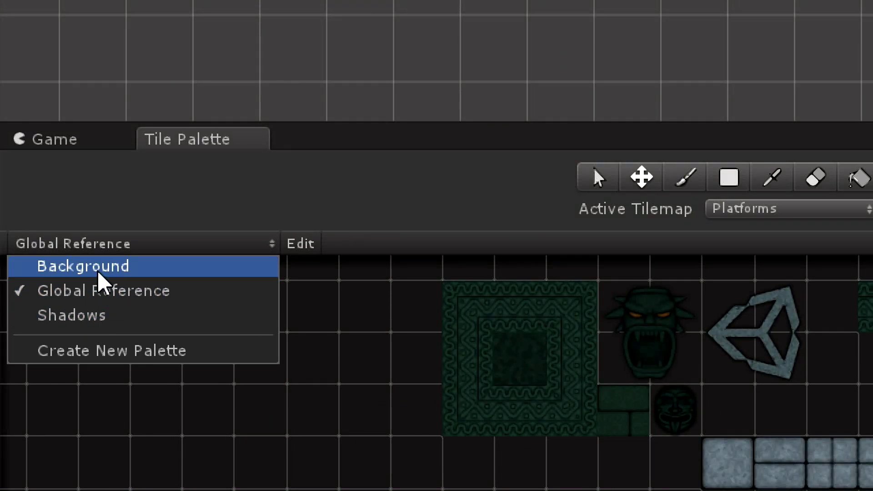
left_click(111, 351)
left_click(267, 296)
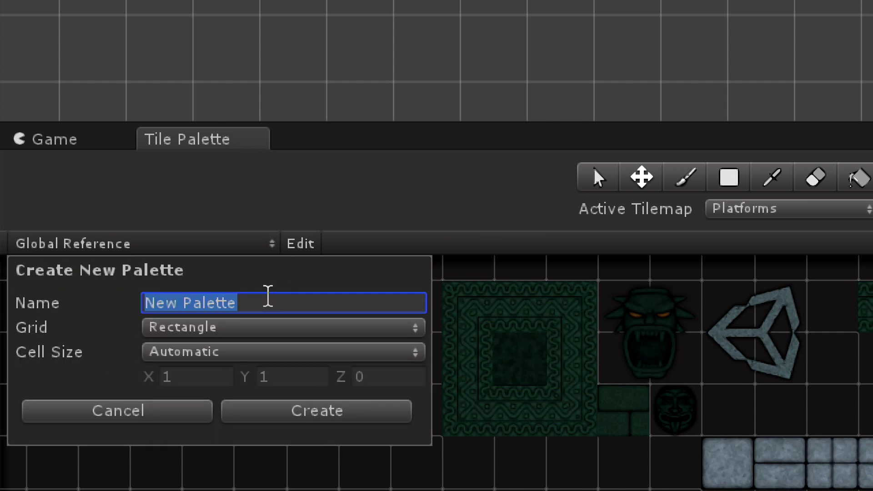
type("Platforms")
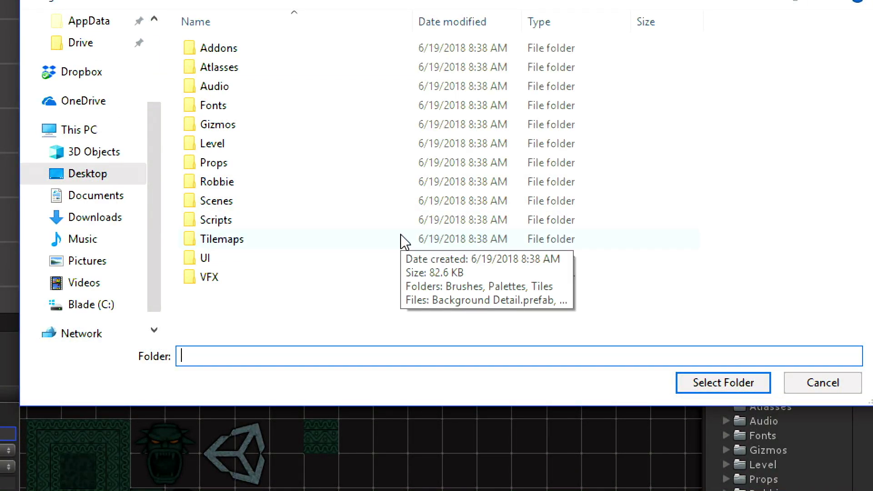
Save the Platforms palette into the Tilemaps/Palettes folder
double_click(222, 239)
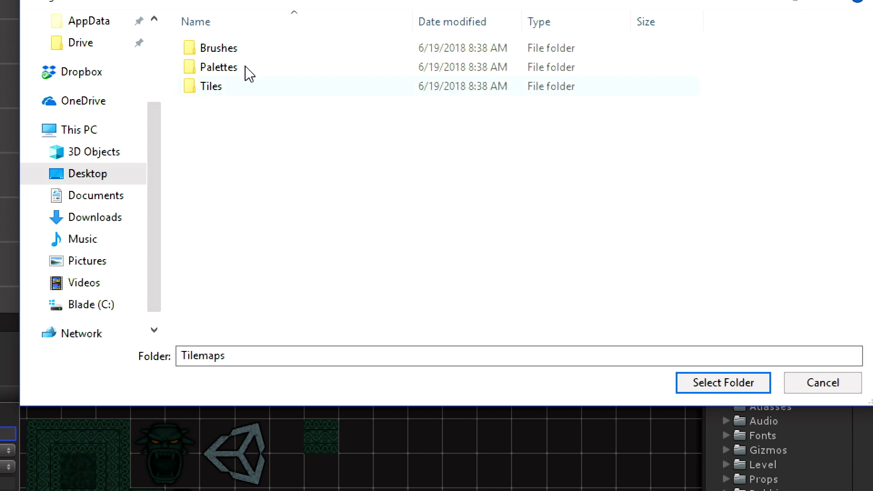
left_click(215, 72)
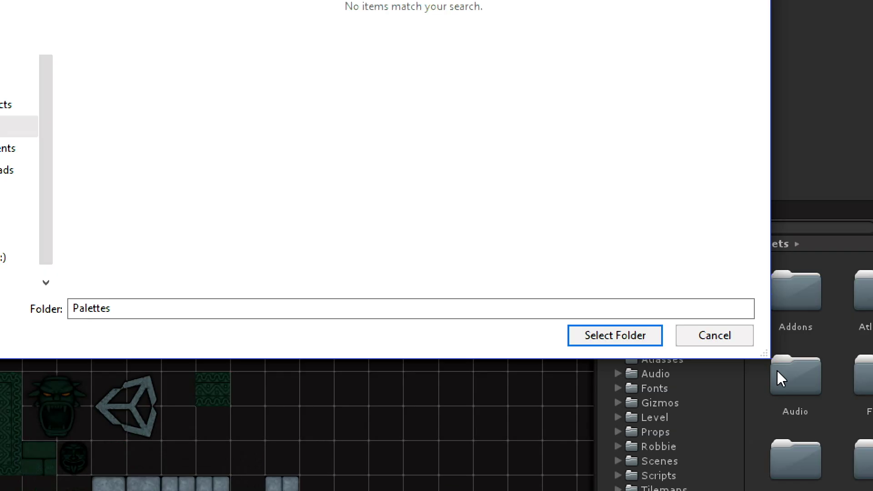
left_click(724, 401)
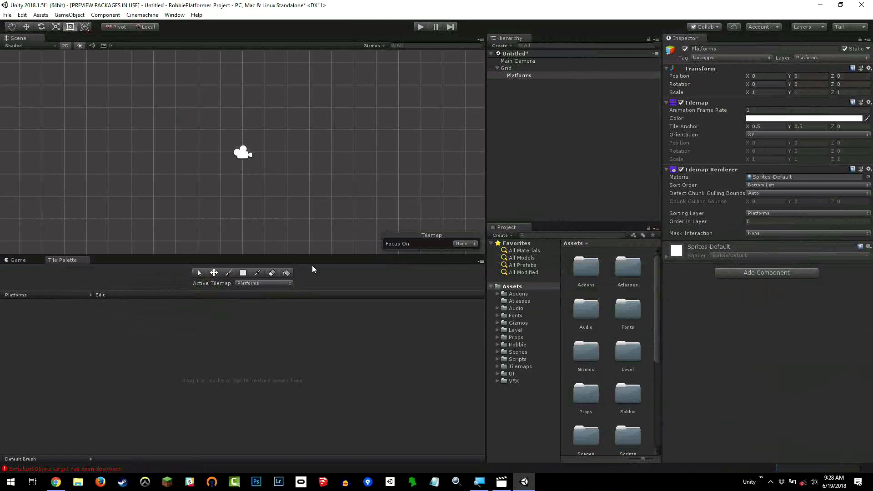
Select the Platforms tilemap in the Hierarchy and tick Static in the Inspector
left_click(521, 77)
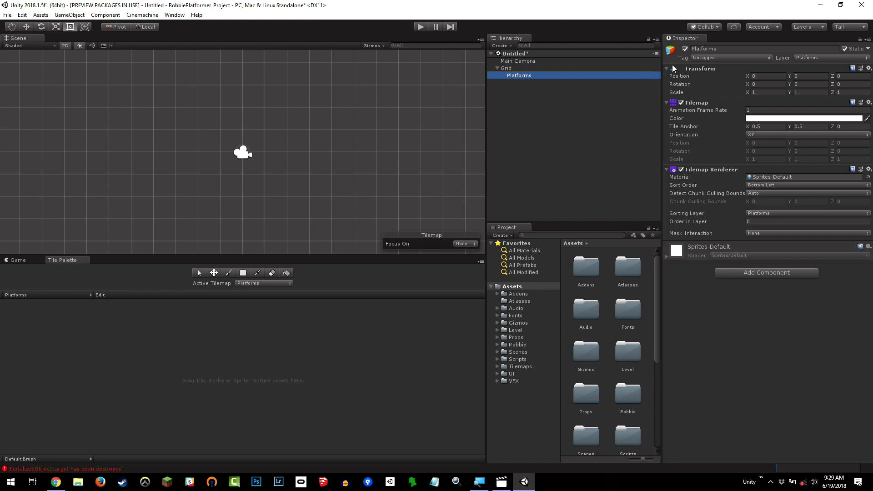
left_click(845, 49)
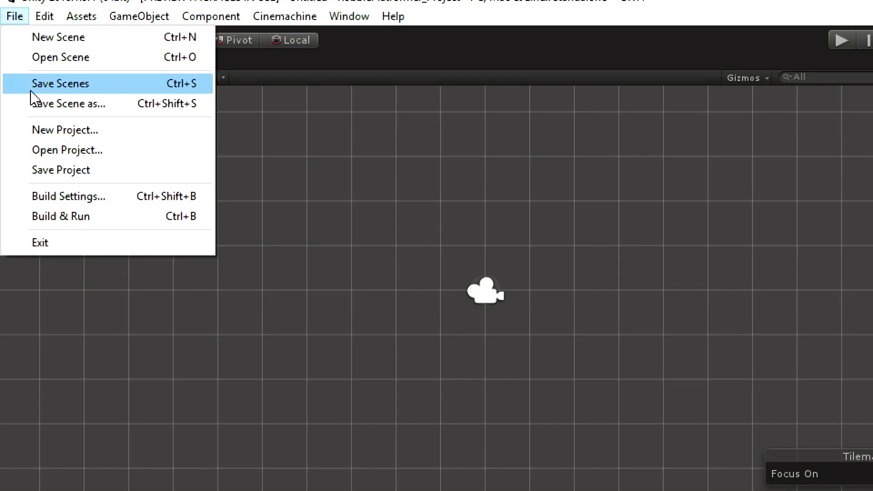
Save the current scene into the Scenes folder under the file name 'Boomerang'
left_click(33, 85)
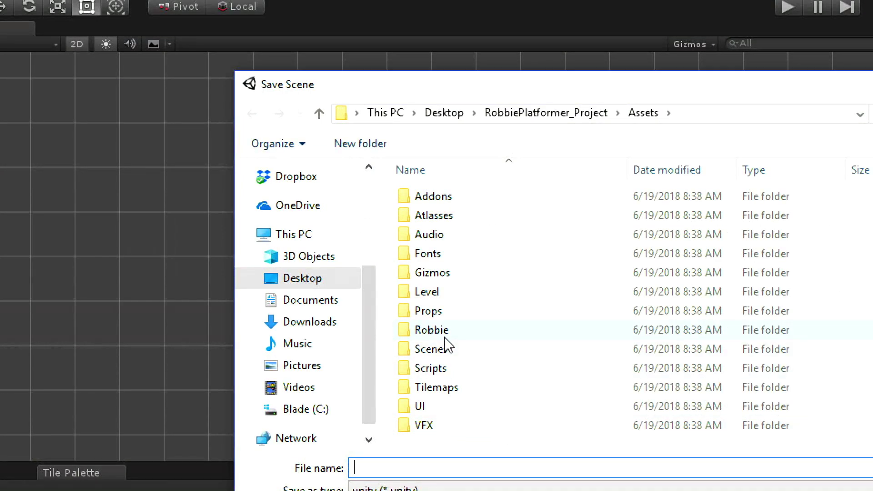
double_click(437, 350)
left_click(443, 407)
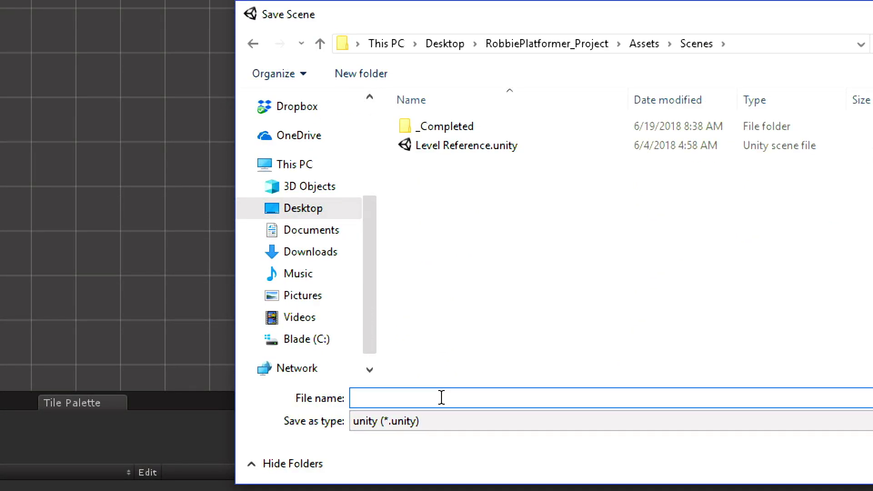
type("Boomerang")
key("Return")
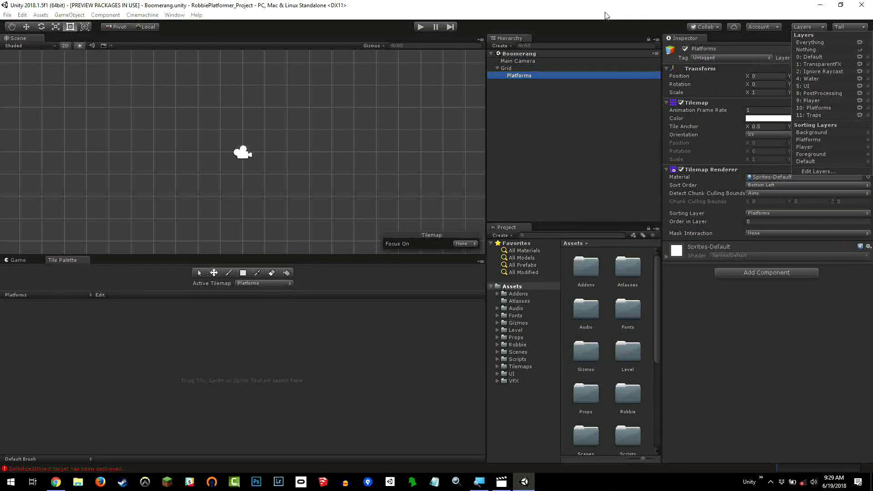
left_click(135, 19)
left_click(9, 15)
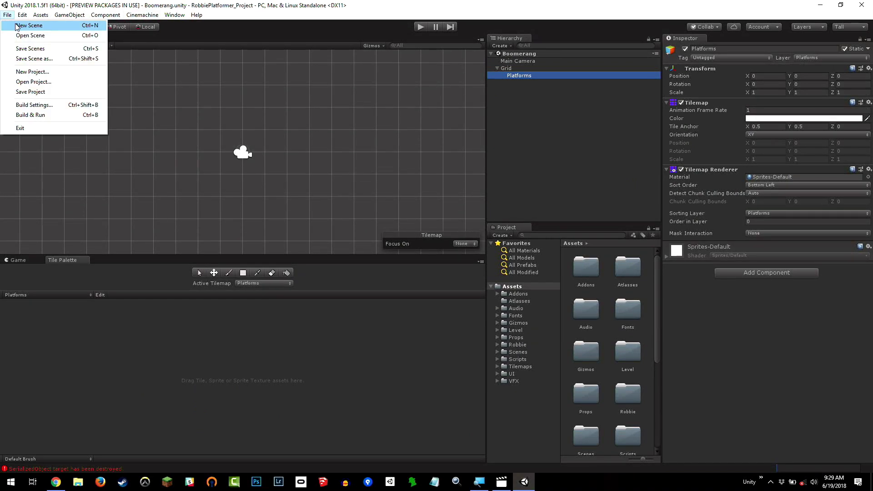
left_click(357, 5)
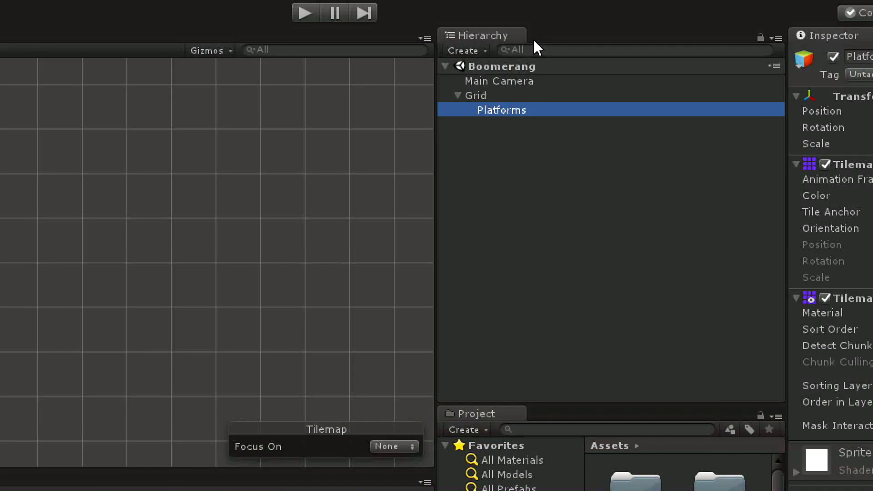
left_click(461, 51)
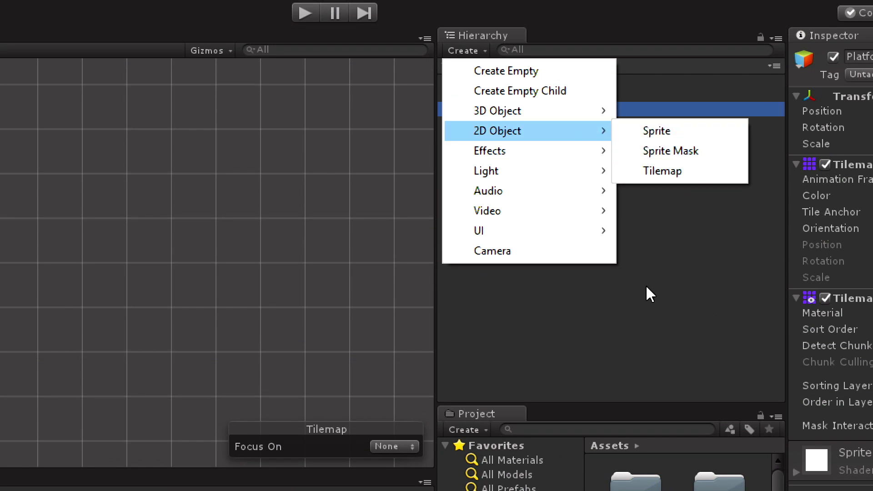
left_click(464, 125)
left_click(504, 113)
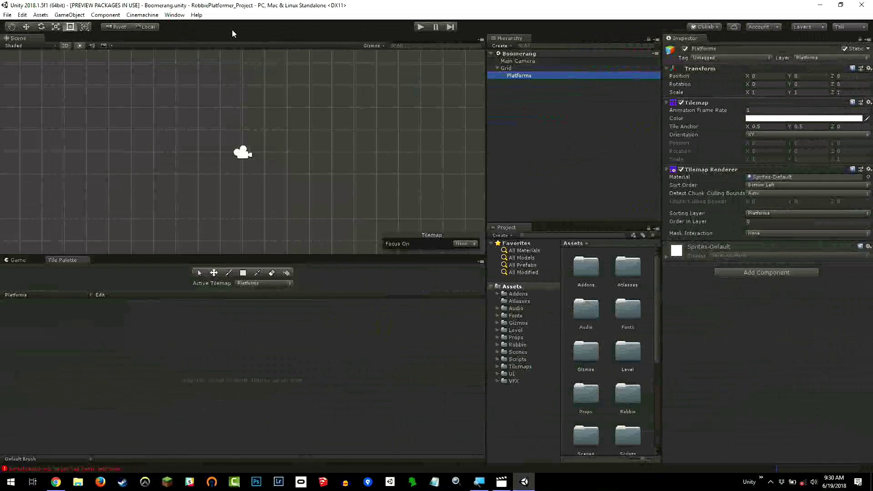
left_click(175, 15)
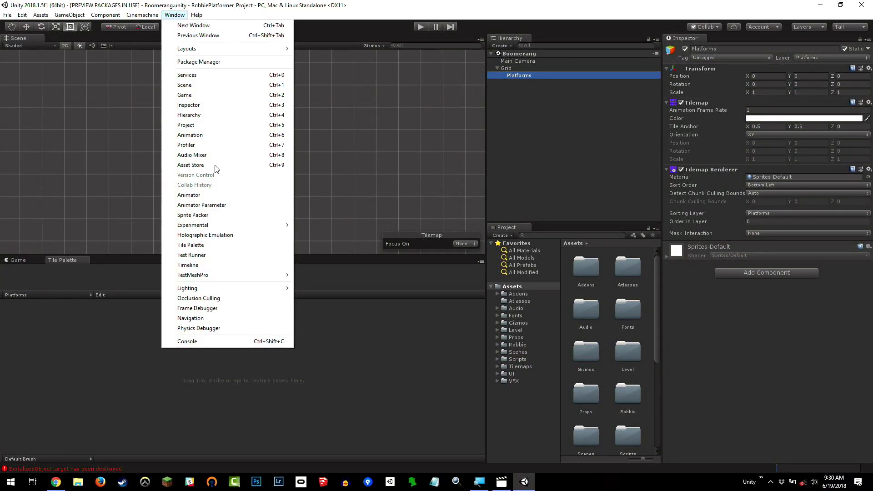
left_click(204, 248)
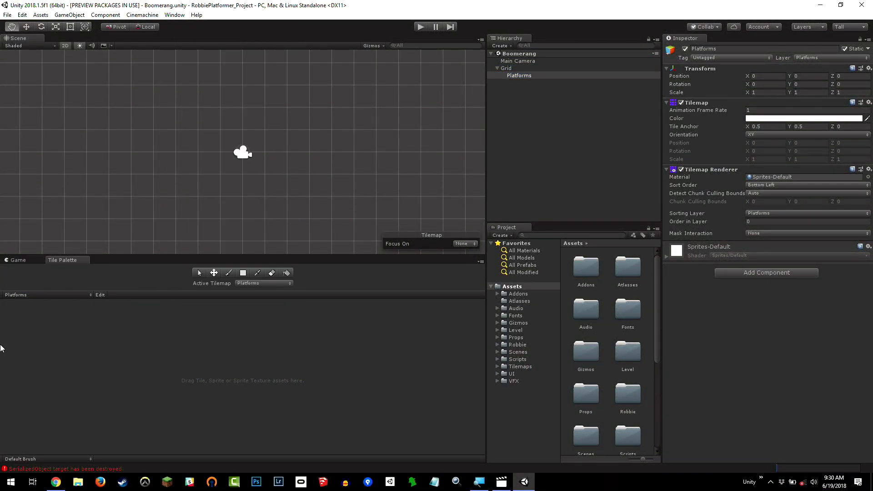